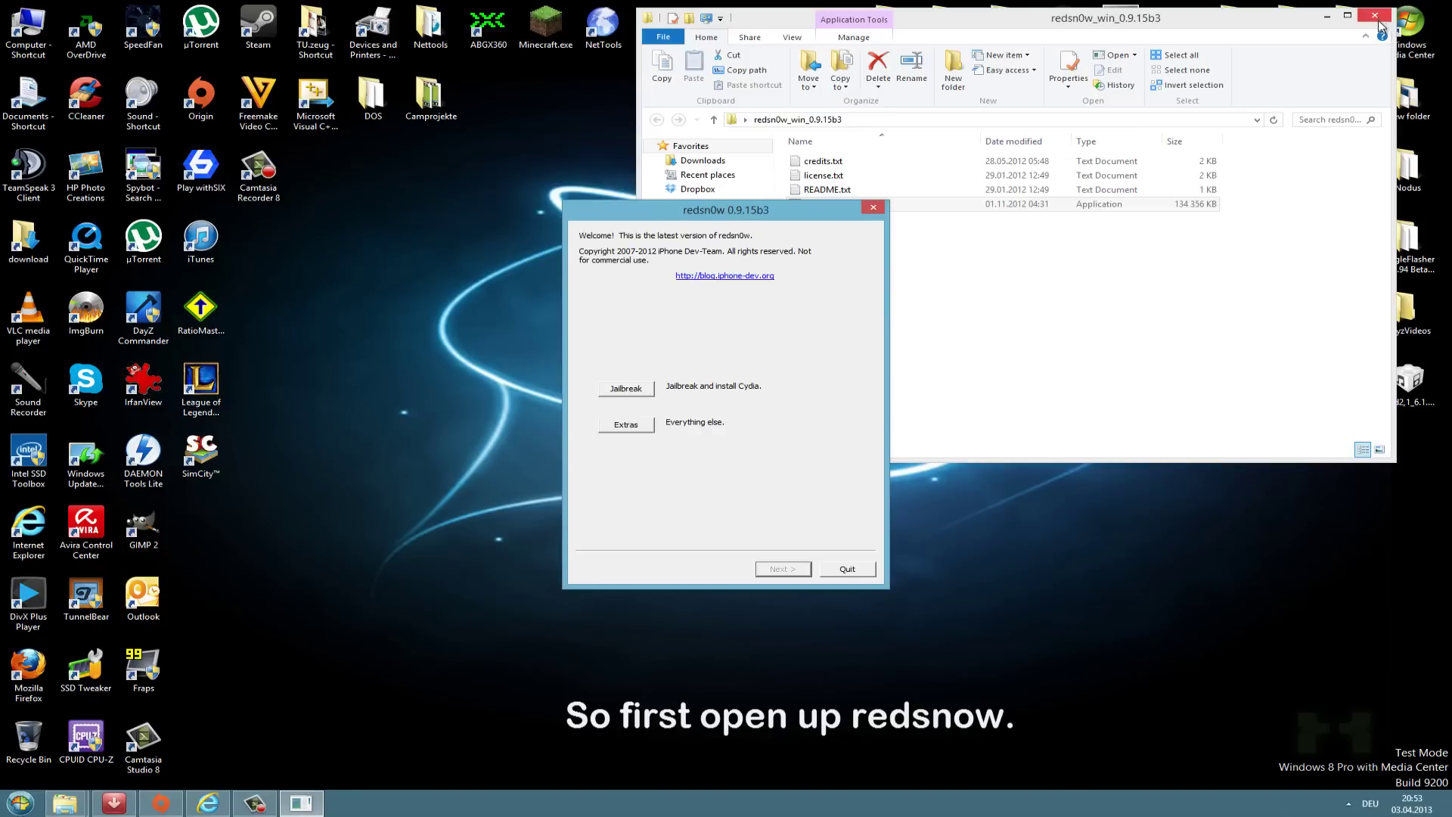
Close the redsn0w_win_0.9.15b3 folder window and move the redsn0w window clear of the firmware files on the desktop
{"action": "left_click", "coordinate": [1374, 15]}
{"action": "left_click_drag", "start_coordinate": [755, 214], "coordinate": [817, 200]}
{"action": "left_click_drag", "start_coordinate": [908, 183], "coordinate": [1089, 79]}
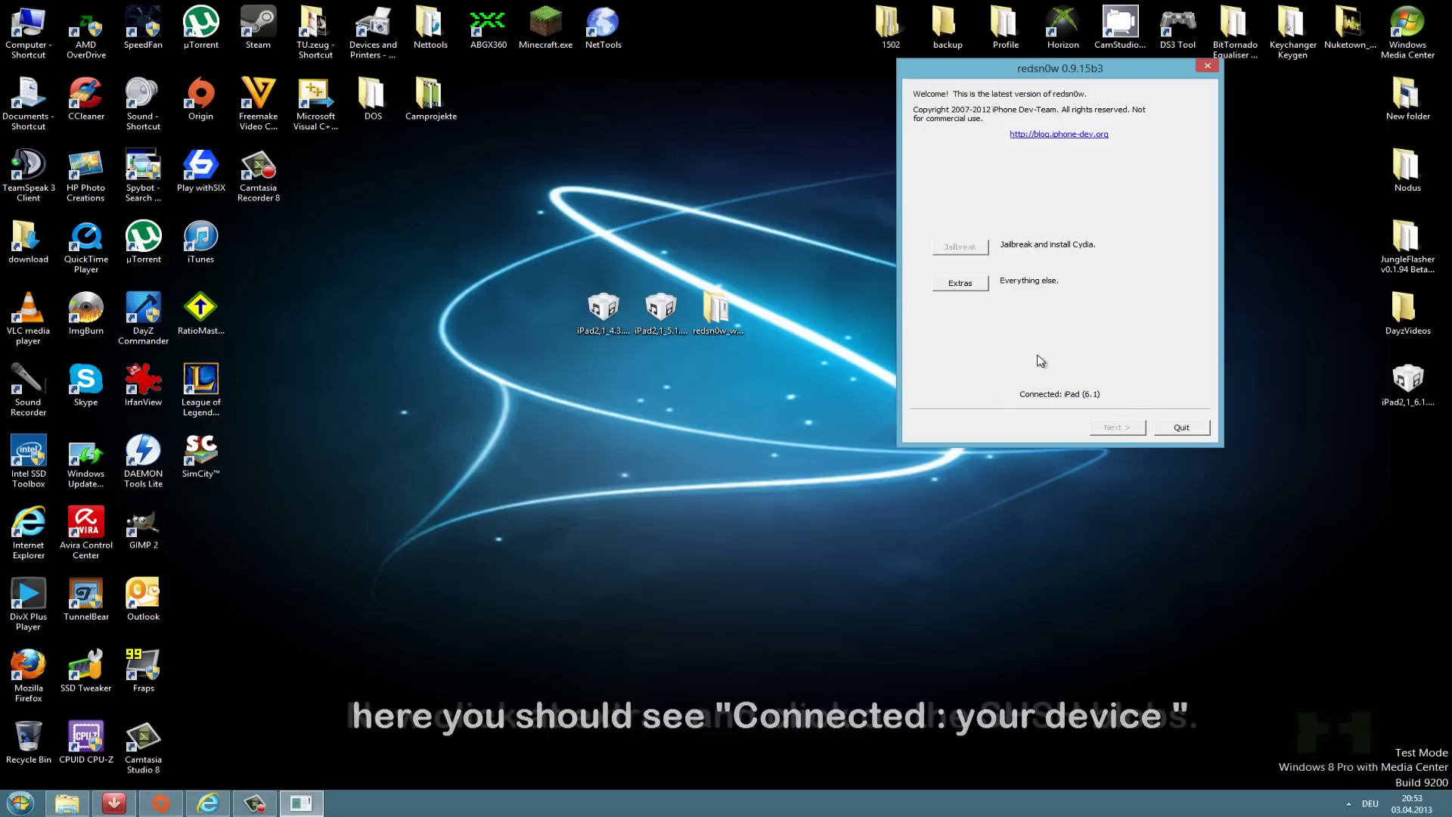
Query the Cydia server for the connected iPad's available SHSH blobs, review the list of firmware versions and close it
{"action": "left_click", "coordinate": [977, 286]}
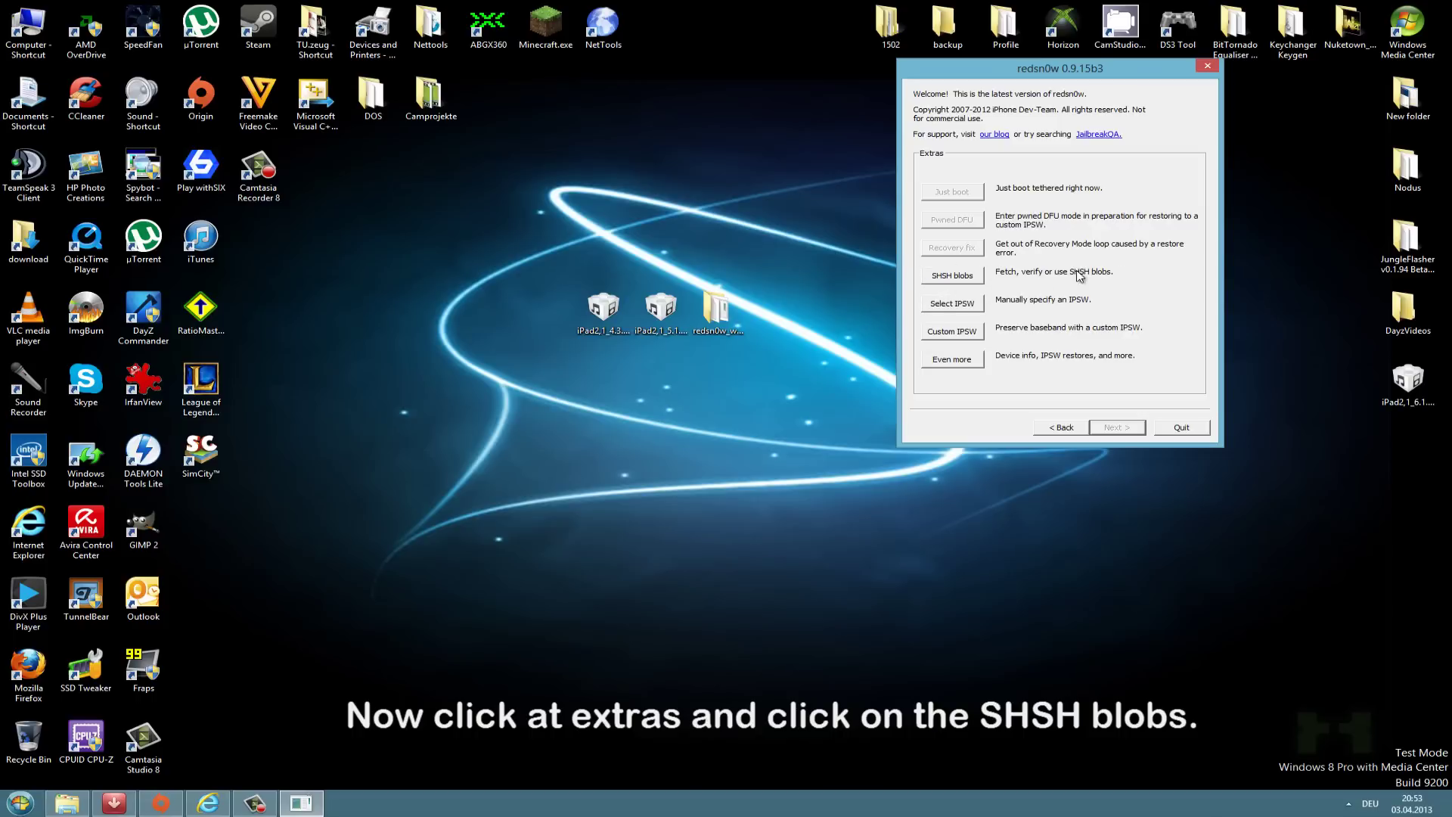
{"action": "left_click", "coordinate": [970, 277]}
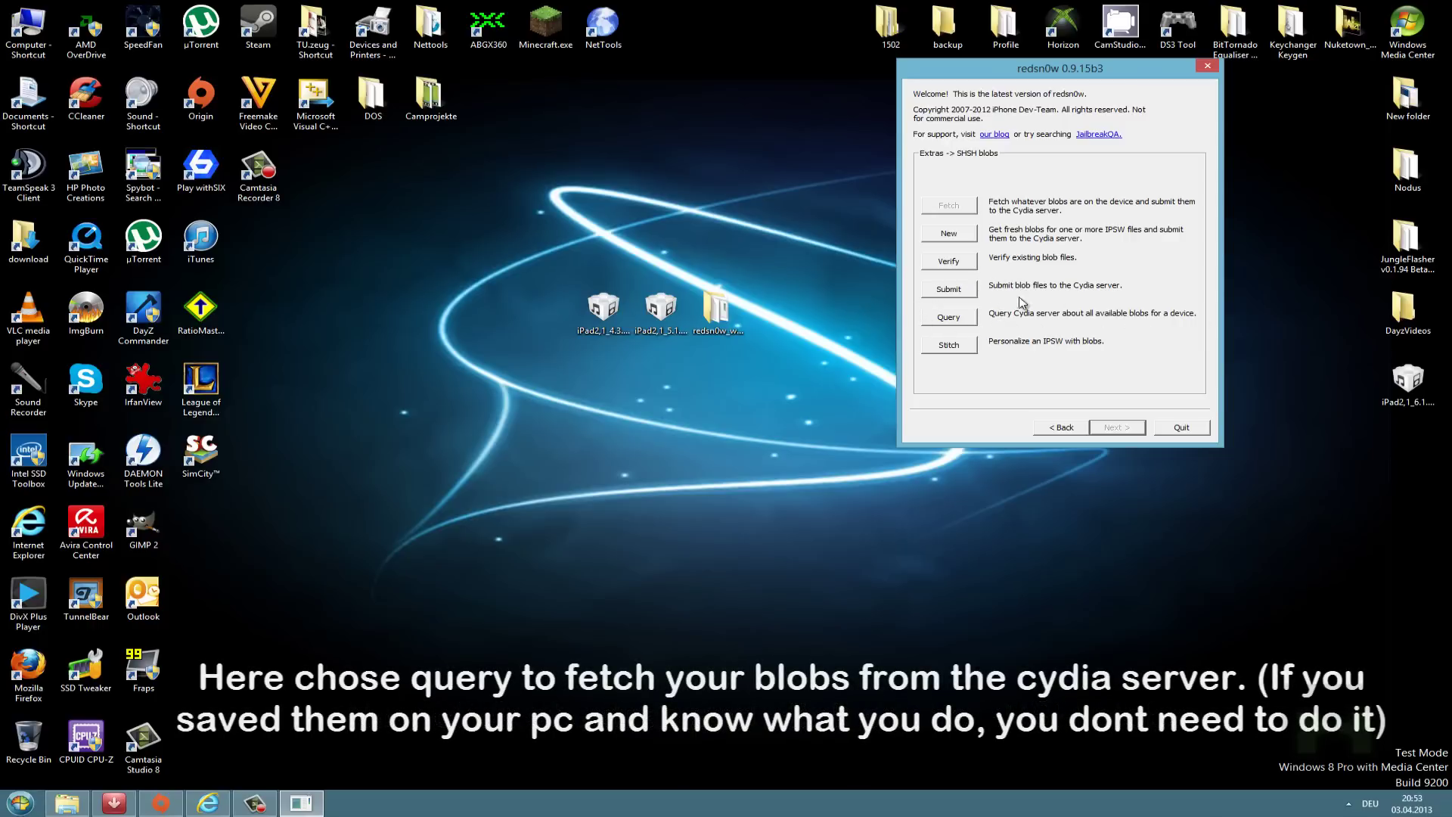
{"action": "left_click", "coordinate": [955, 317]}
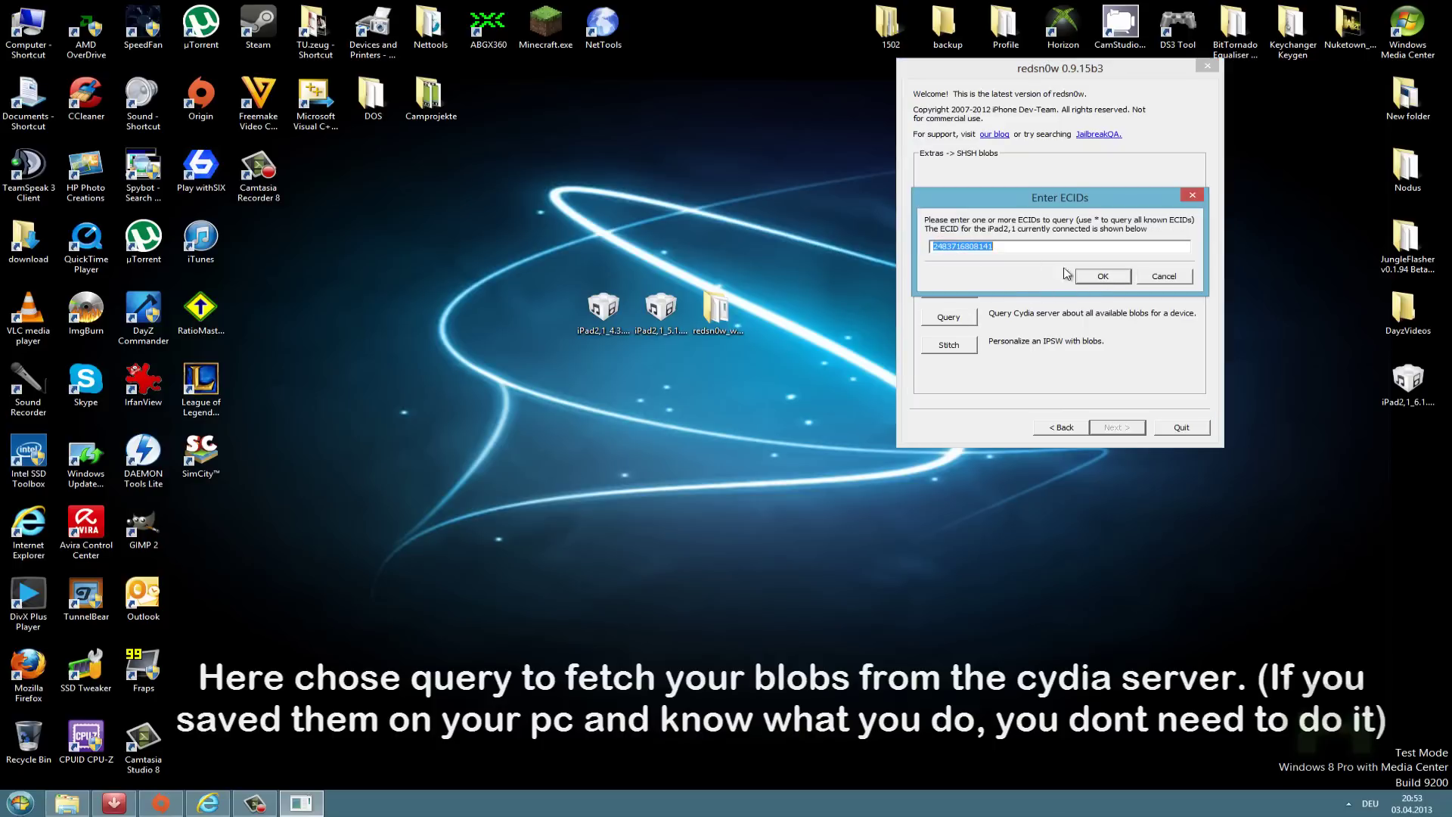
{"action": "key", "text": "End"}
{"action": "left_click", "coordinate": [1103, 277]}
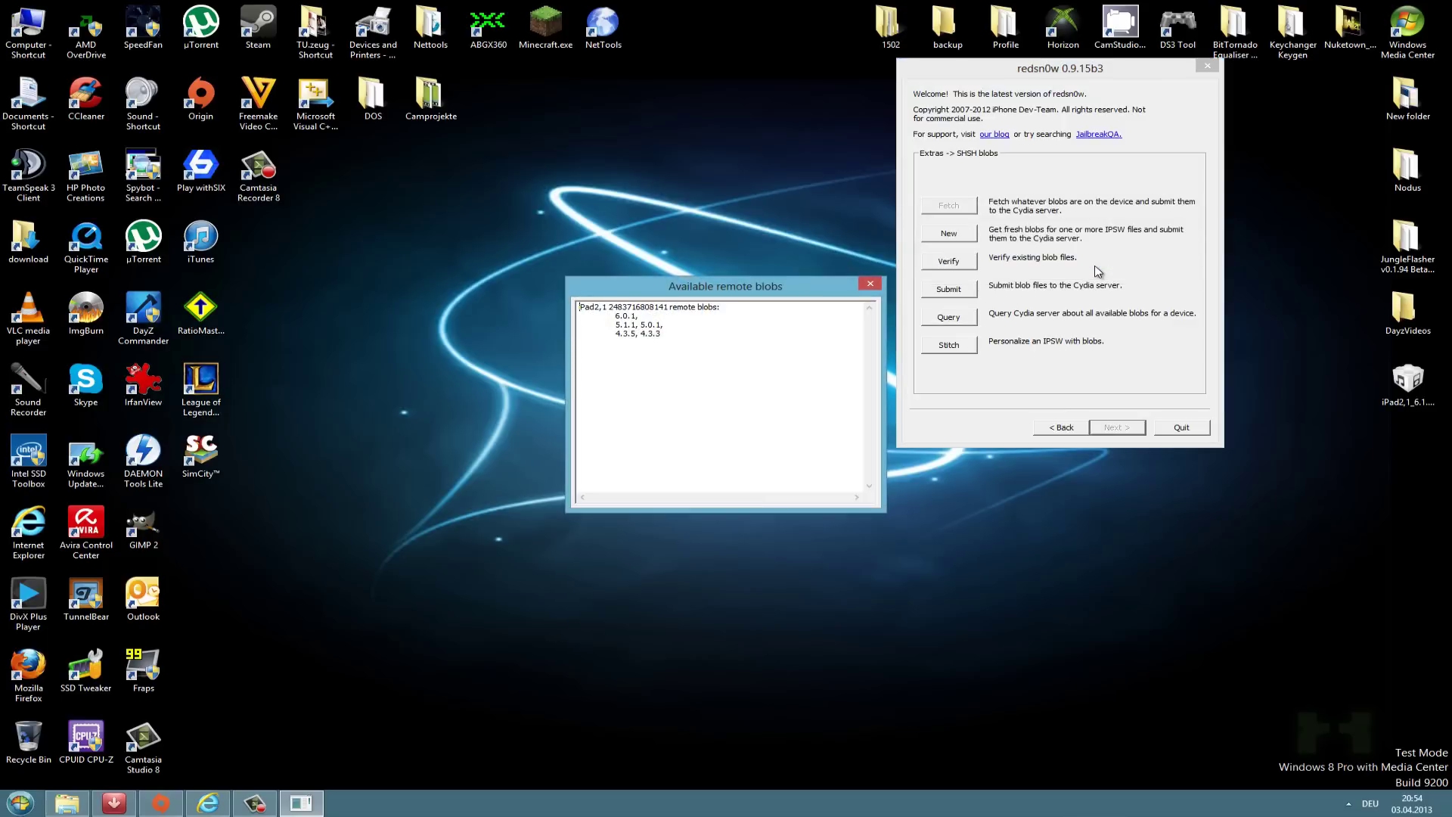
{"action": "left_click_drag", "start_coordinate": [775, 290], "coordinate": [759, 122]}
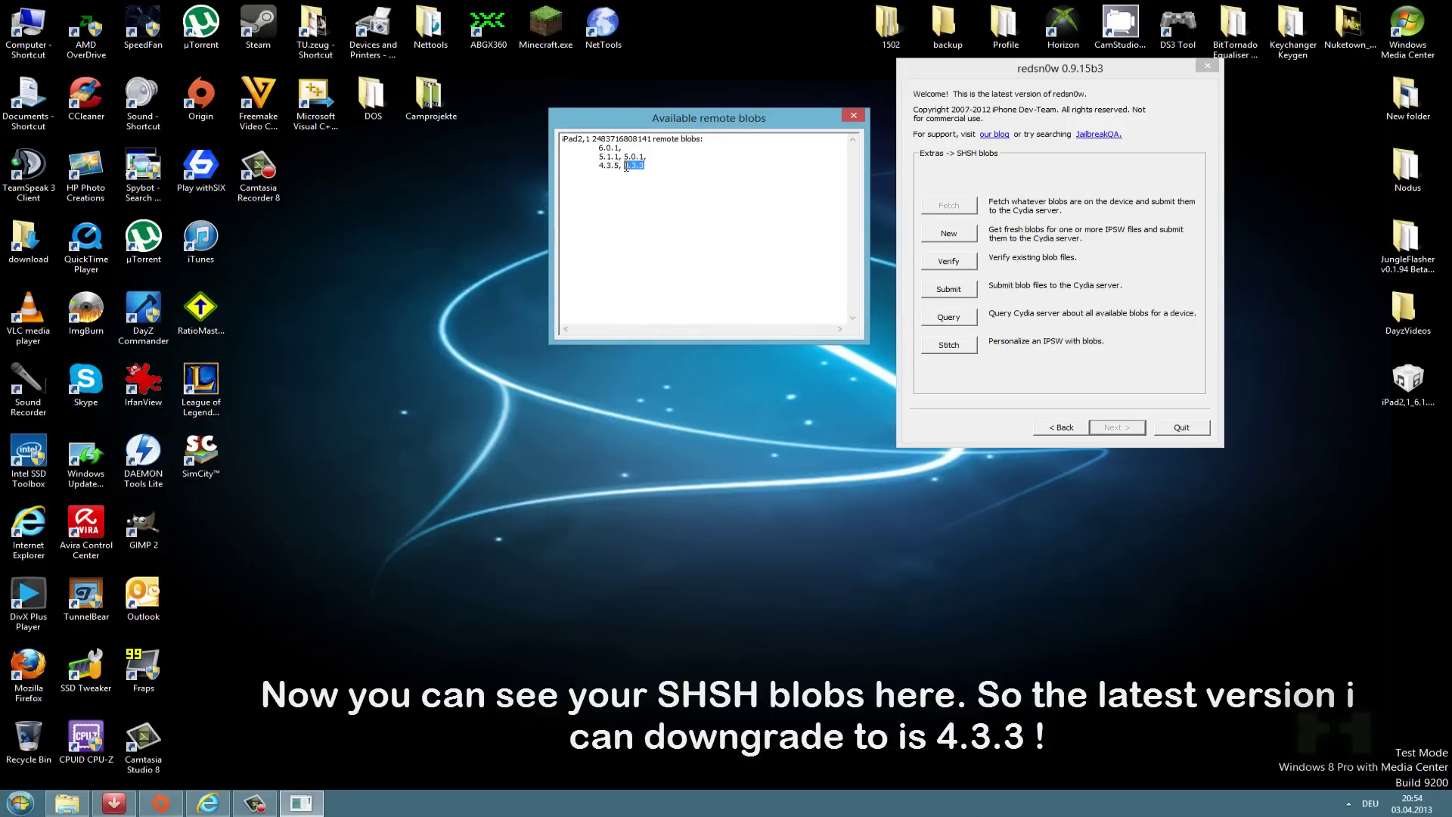
{"action": "left_click", "coordinate": [860, 117]}
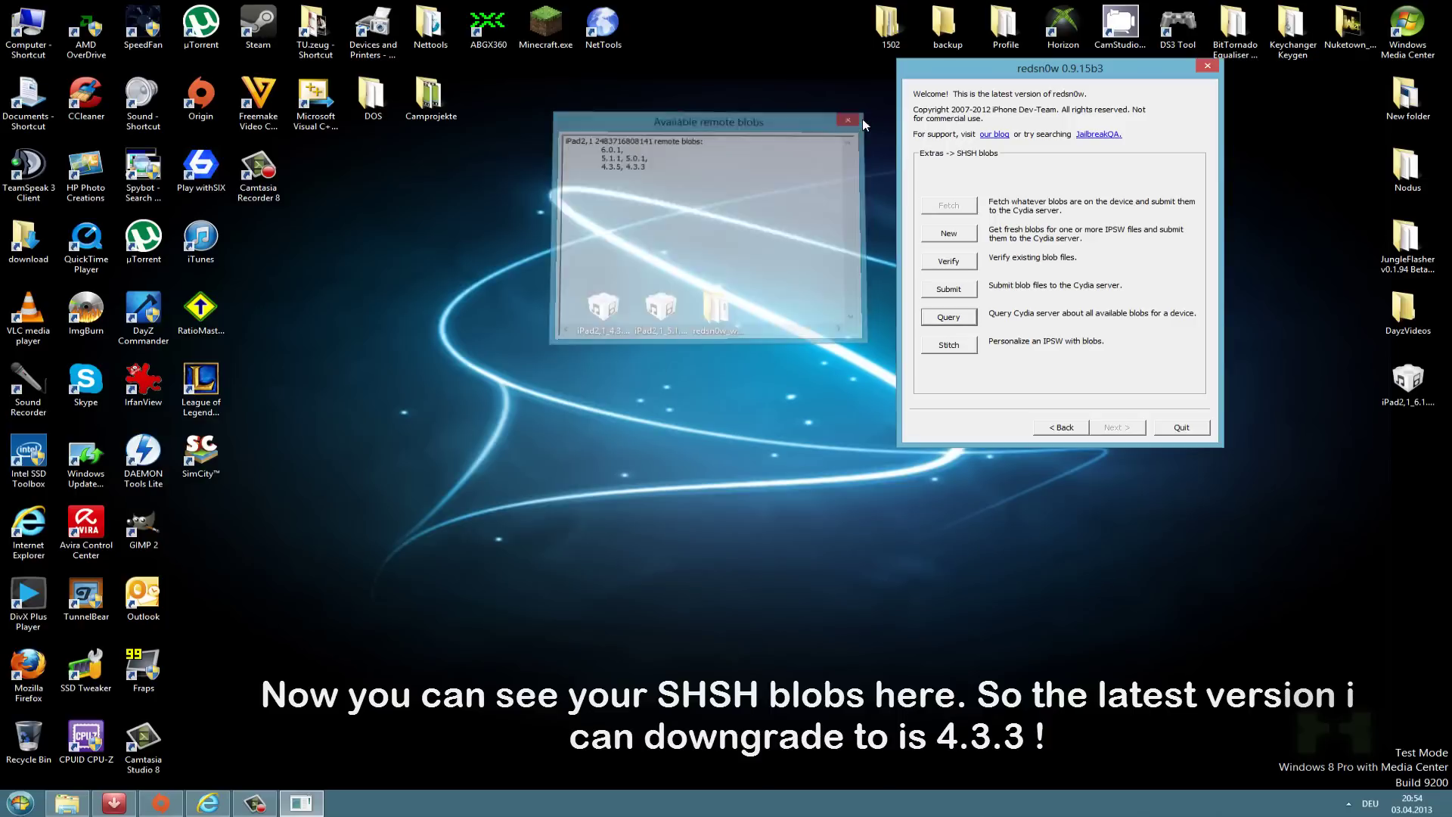
Open the Restore function among the extra tools and choose the iPad2,1_5.1.1_9B206 firmware on the Desktop as the IPSW to restore
{"action": "left_click", "coordinate": [1062, 428]}
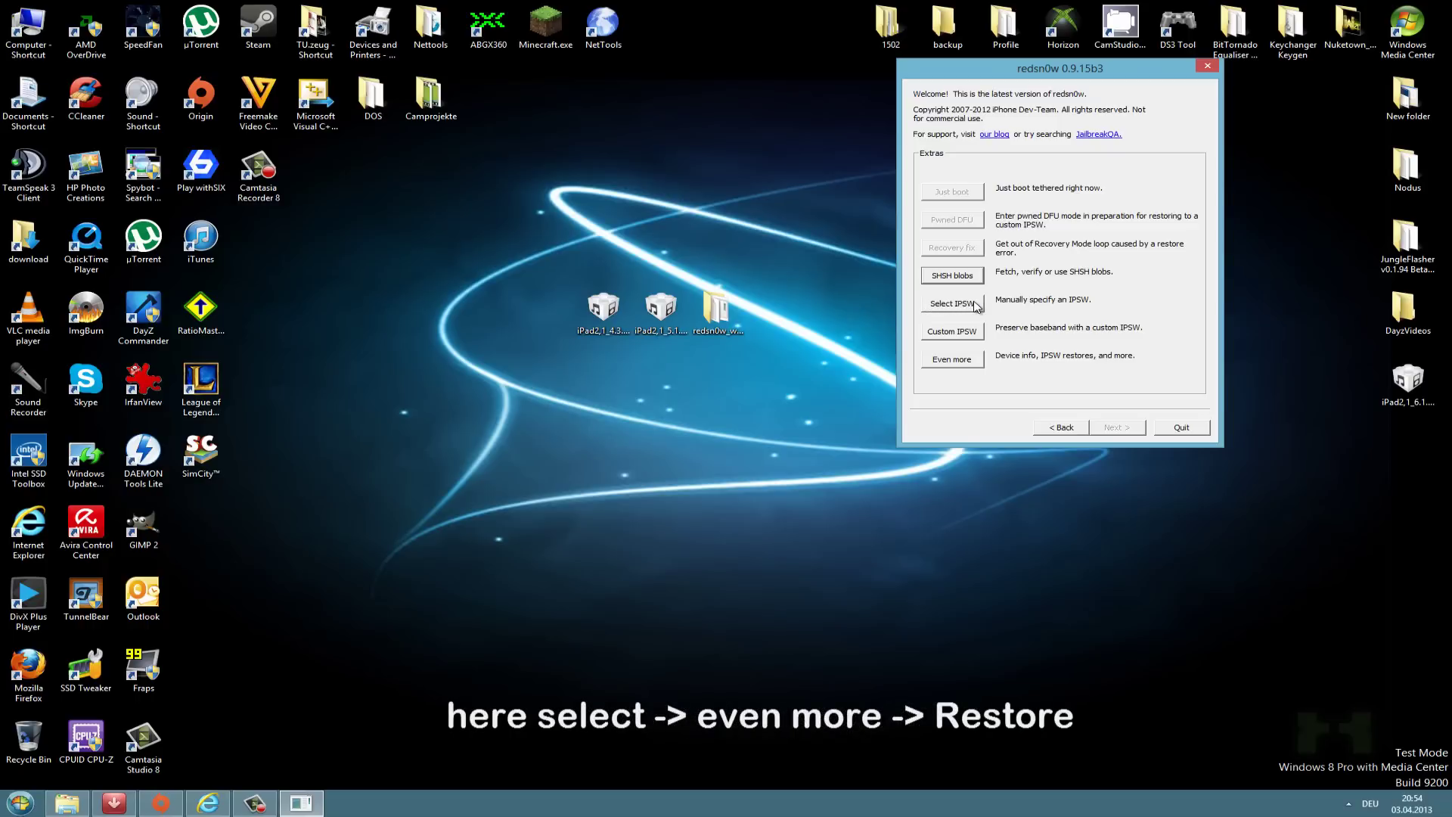
{"action": "left_click", "coordinate": [969, 360]}
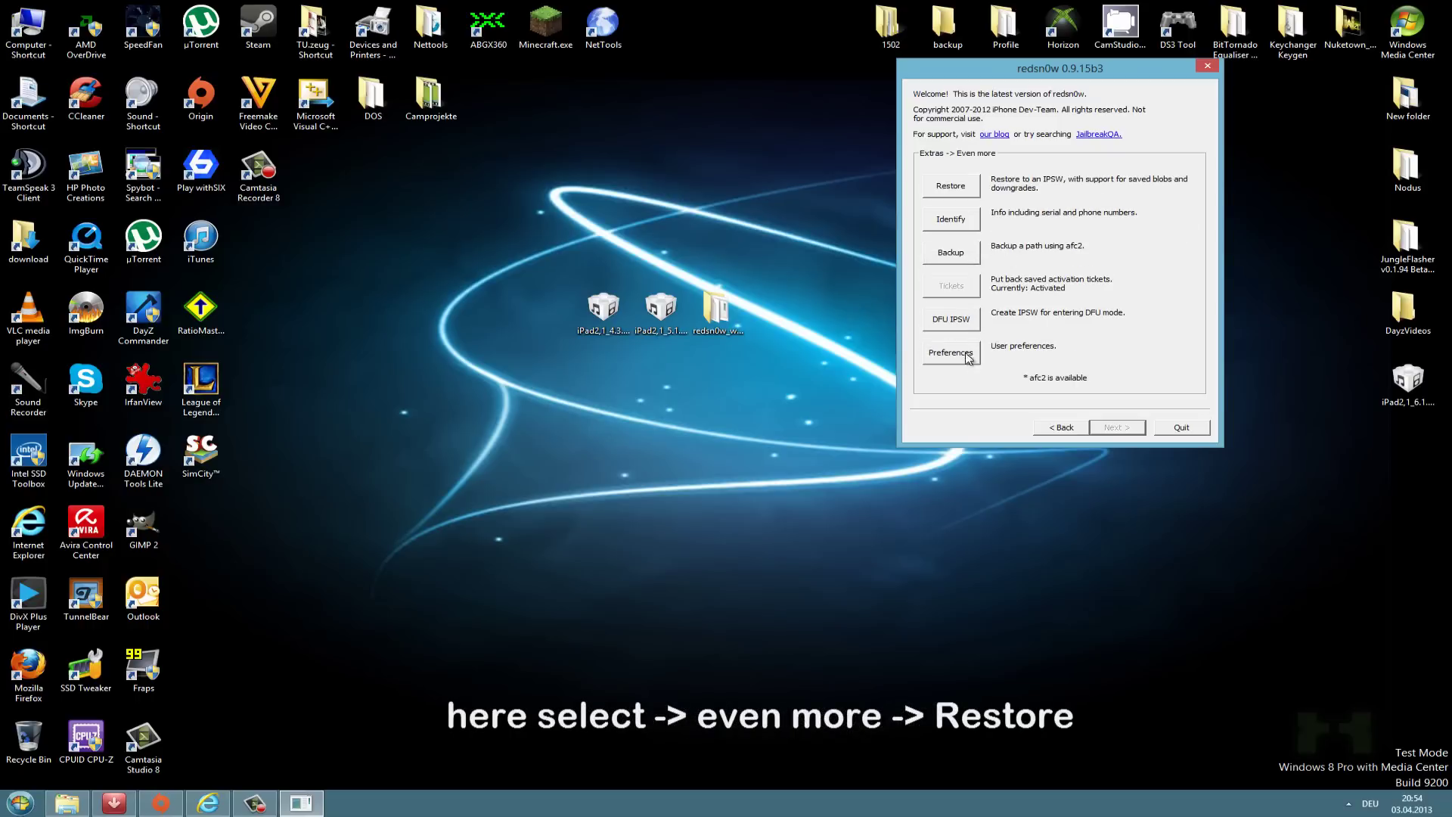
{"action": "left_click", "coordinate": [949, 185]}
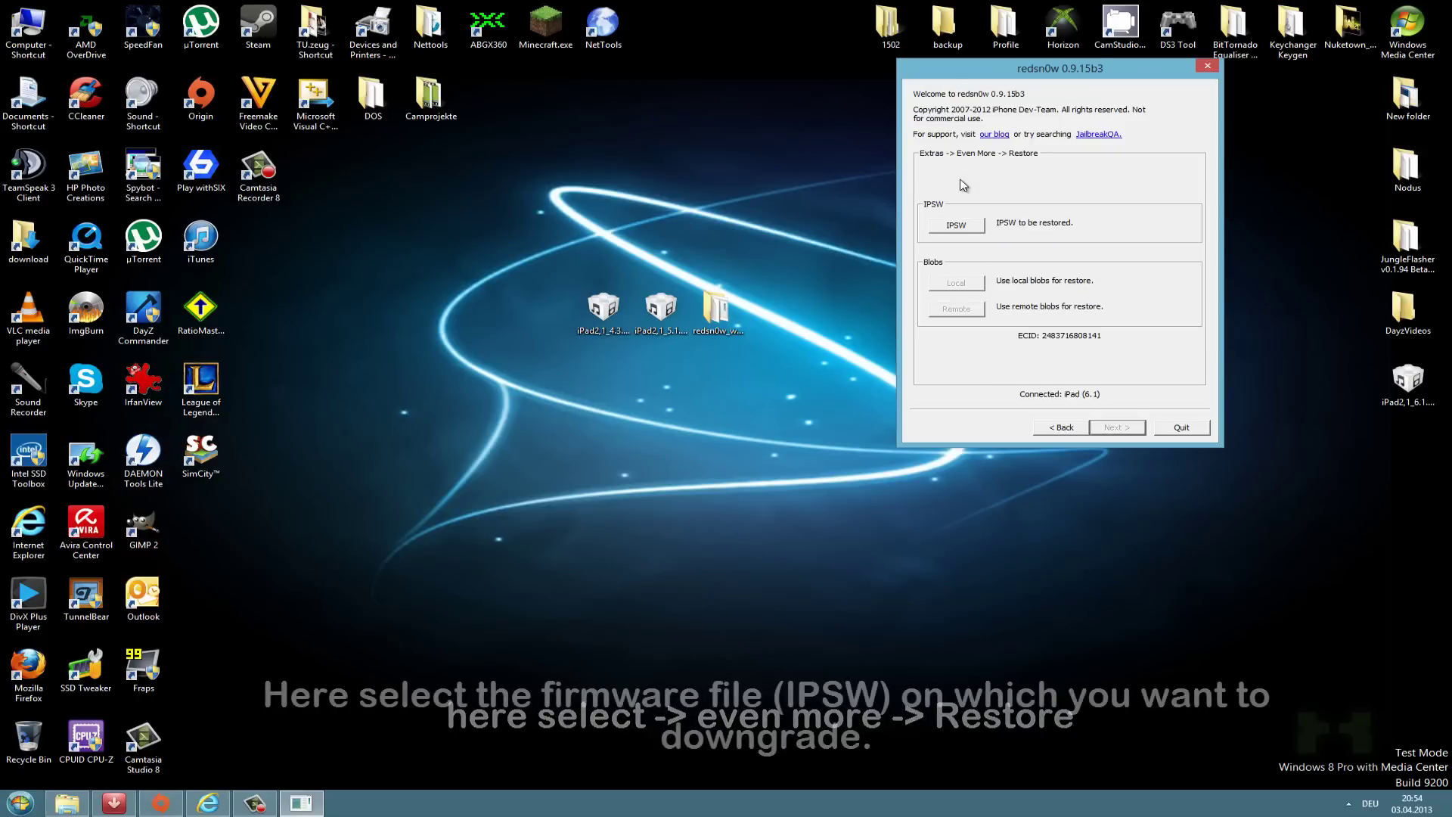
{"action": "left_click", "coordinate": [951, 227]}
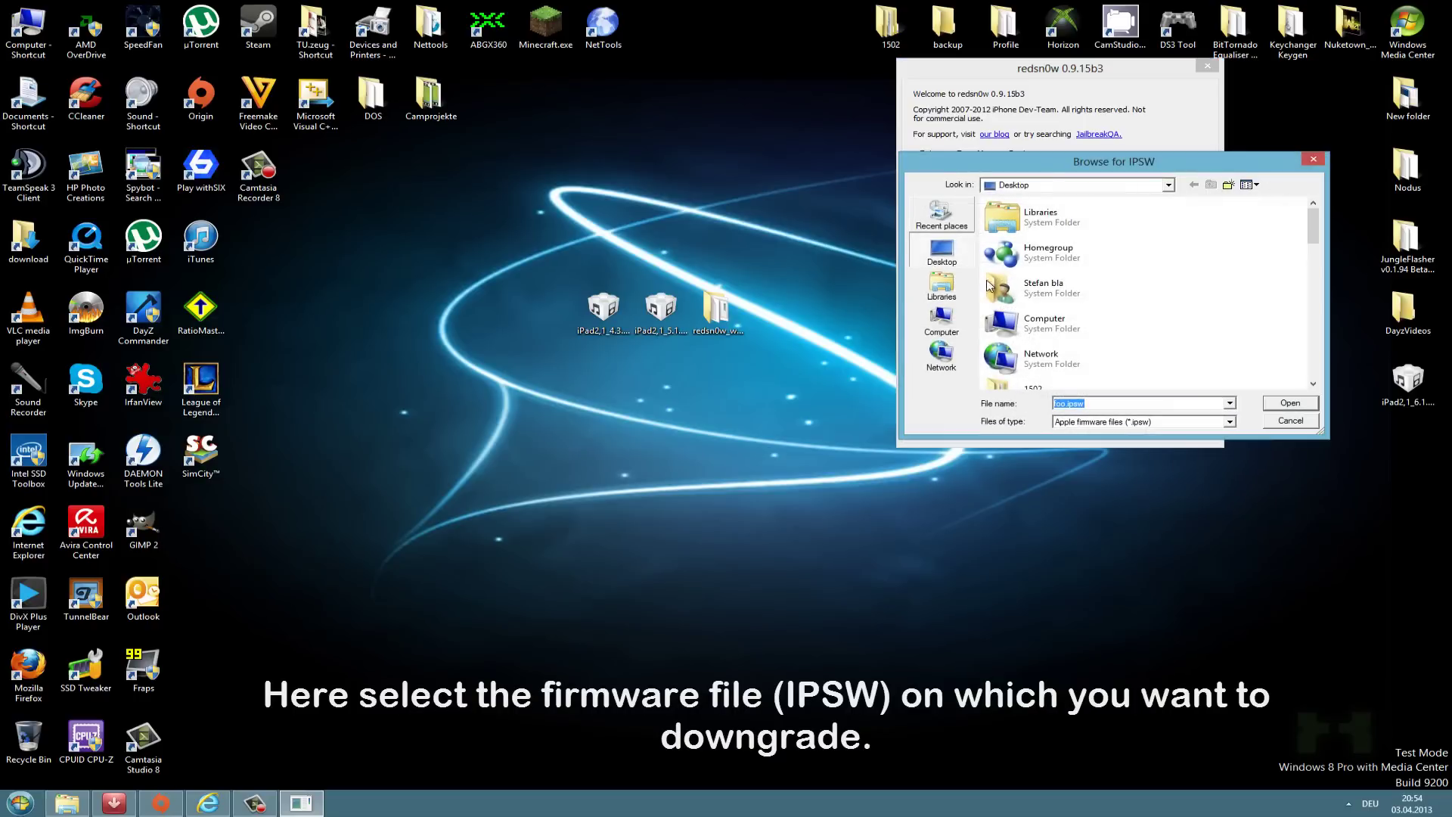
{"action": "left_click_drag", "start_coordinate": [1318, 232], "coordinate": [1296, 376]}
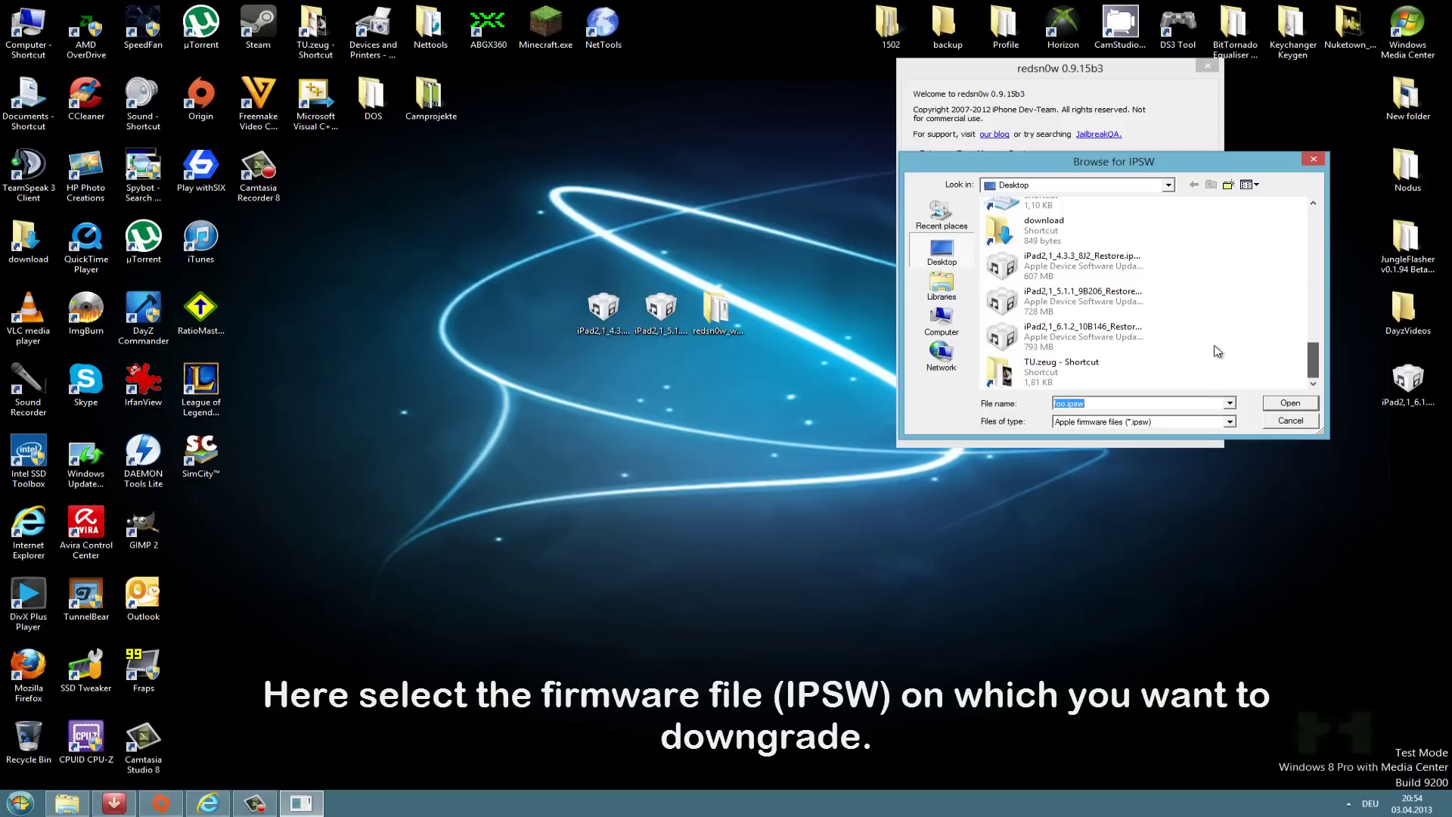
{"action": "left_click", "coordinate": [1121, 310]}
{"action": "left_click", "coordinate": [1291, 403]}
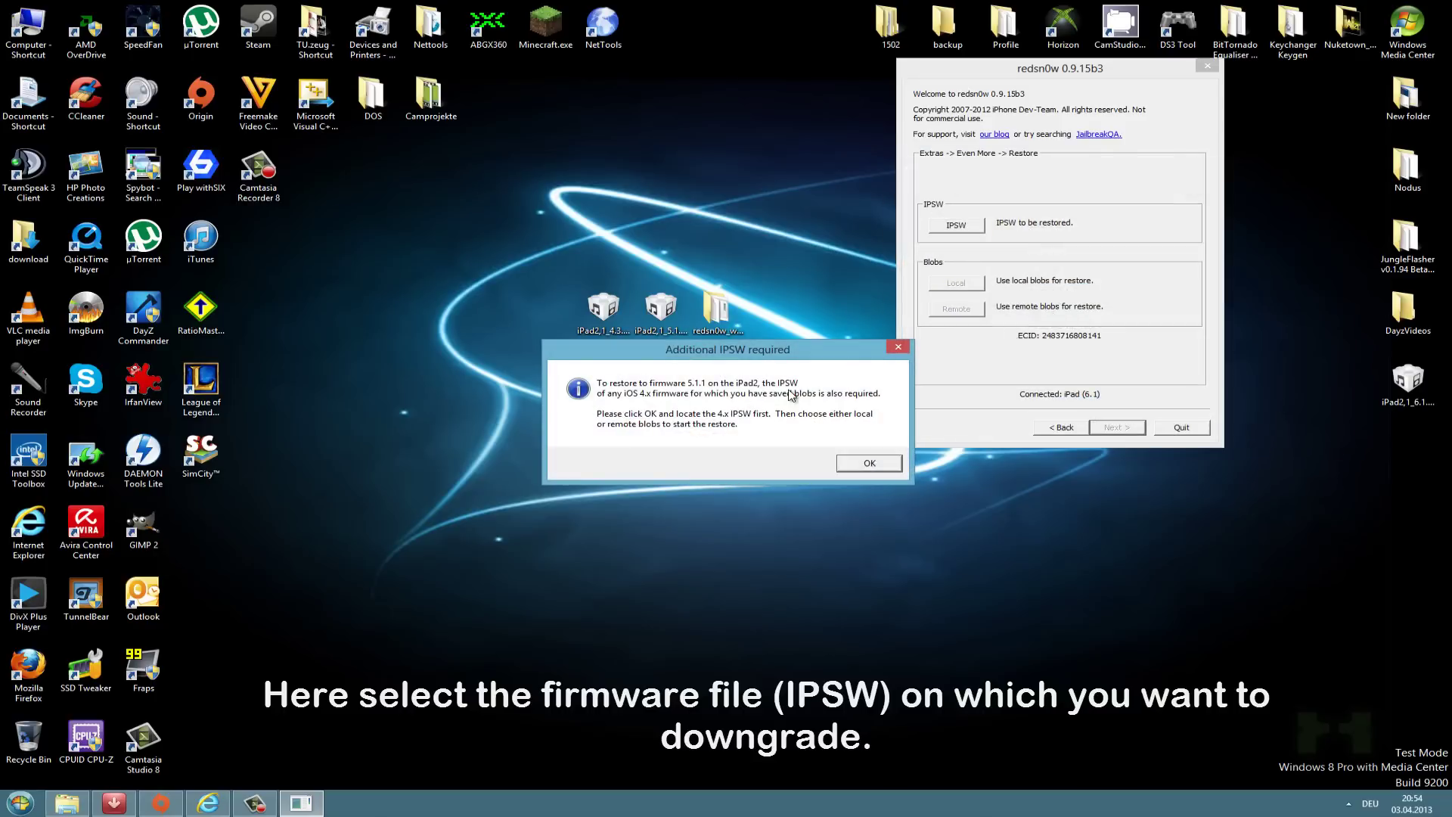
Supply iPad2,1_4.3.3_8J2_Restore.ipsw from the Desktop as the additional 4.x firmware
{"action": "left_click", "coordinate": [856, 465]}
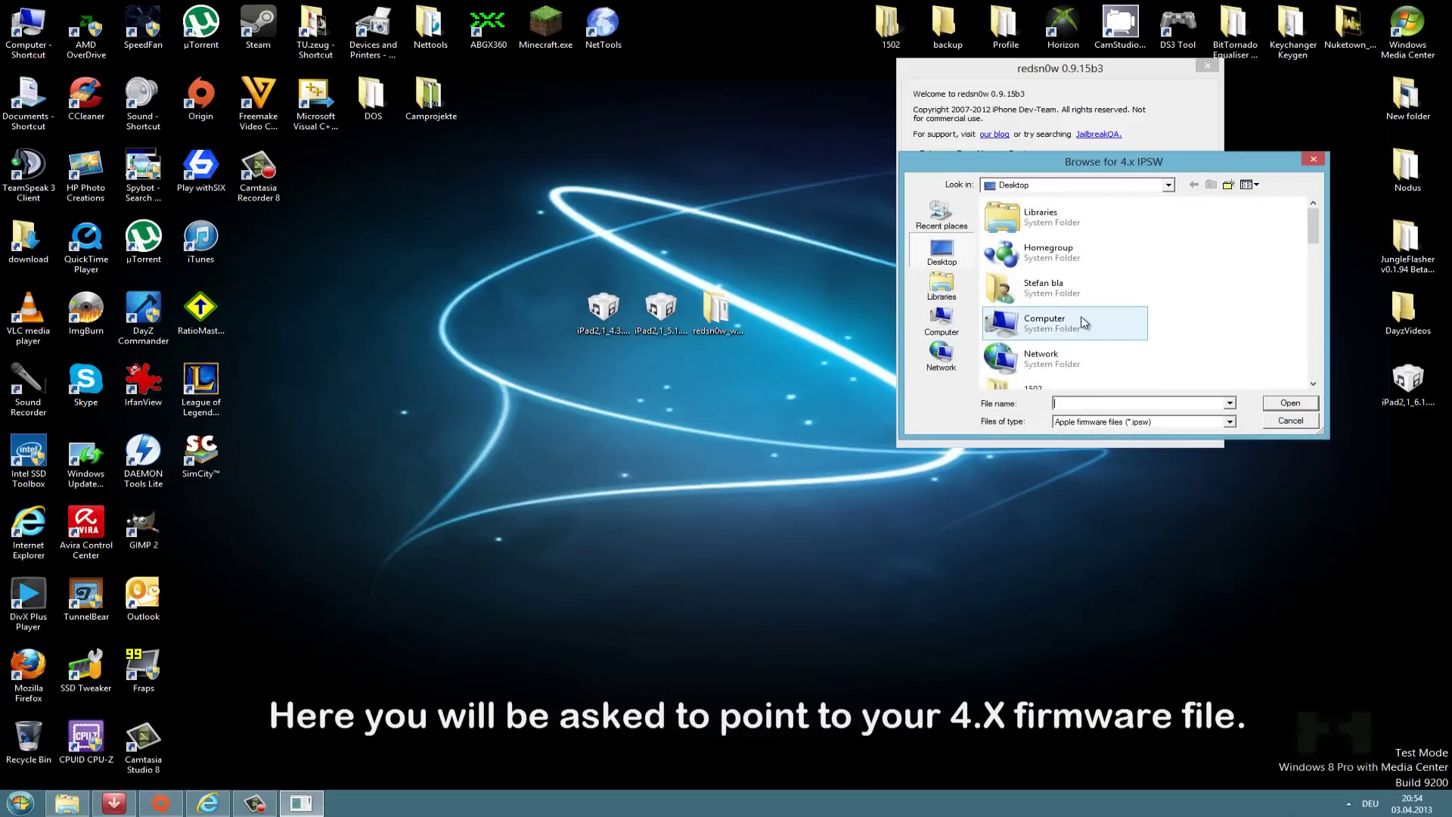
{"action": "scroll", "coordinate": [1096, 319], "scroll_direction": "down", "scroll_amount": 3}
{"action": "scroll", "coordinate": [1108, 310], "scroll_direction": "down", "scroll_amount": 3}
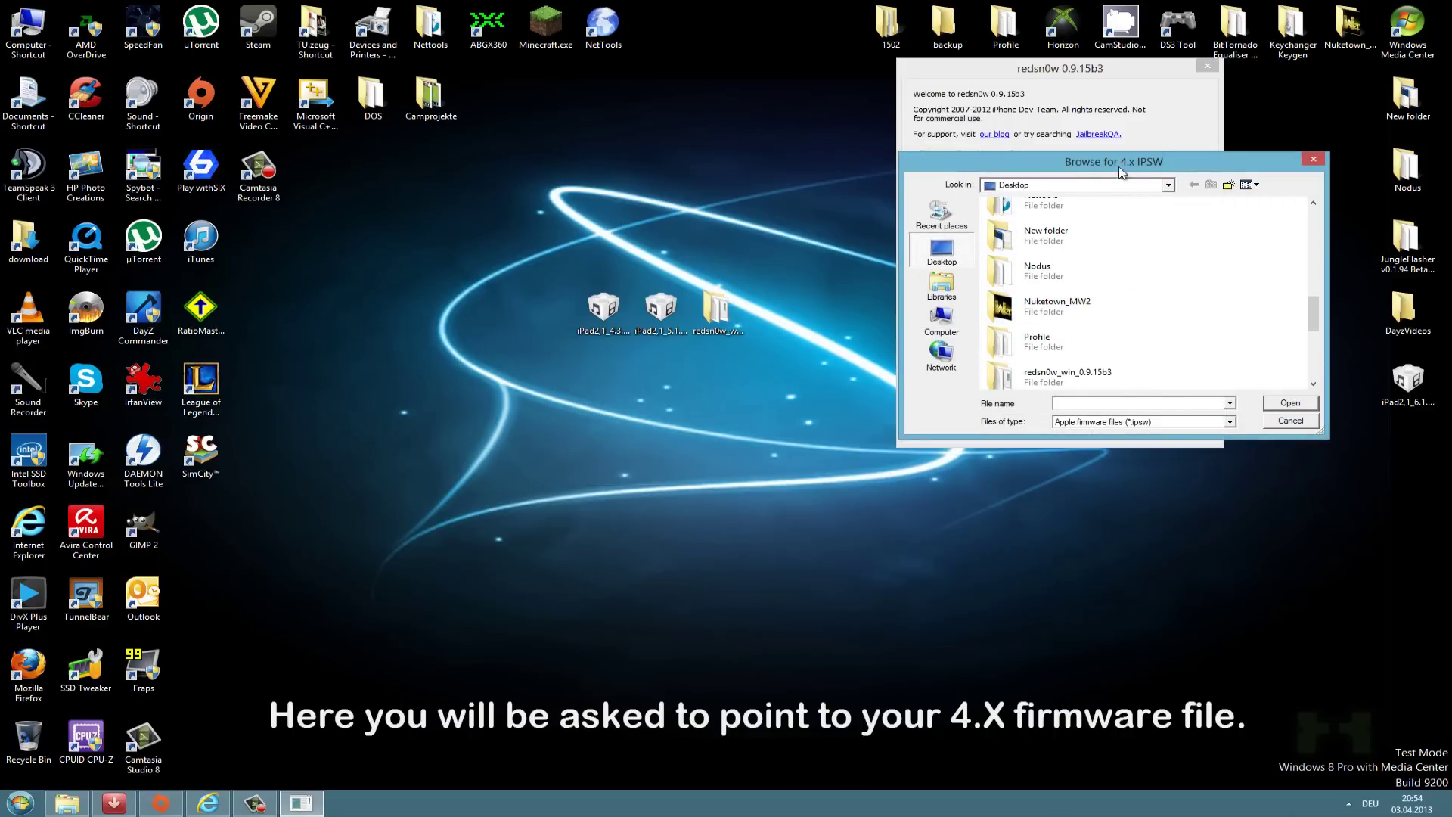
{"action": "scroll", "coordinate": [1097, 280], "scroll_direction": "down", "scroll_amount": 3}
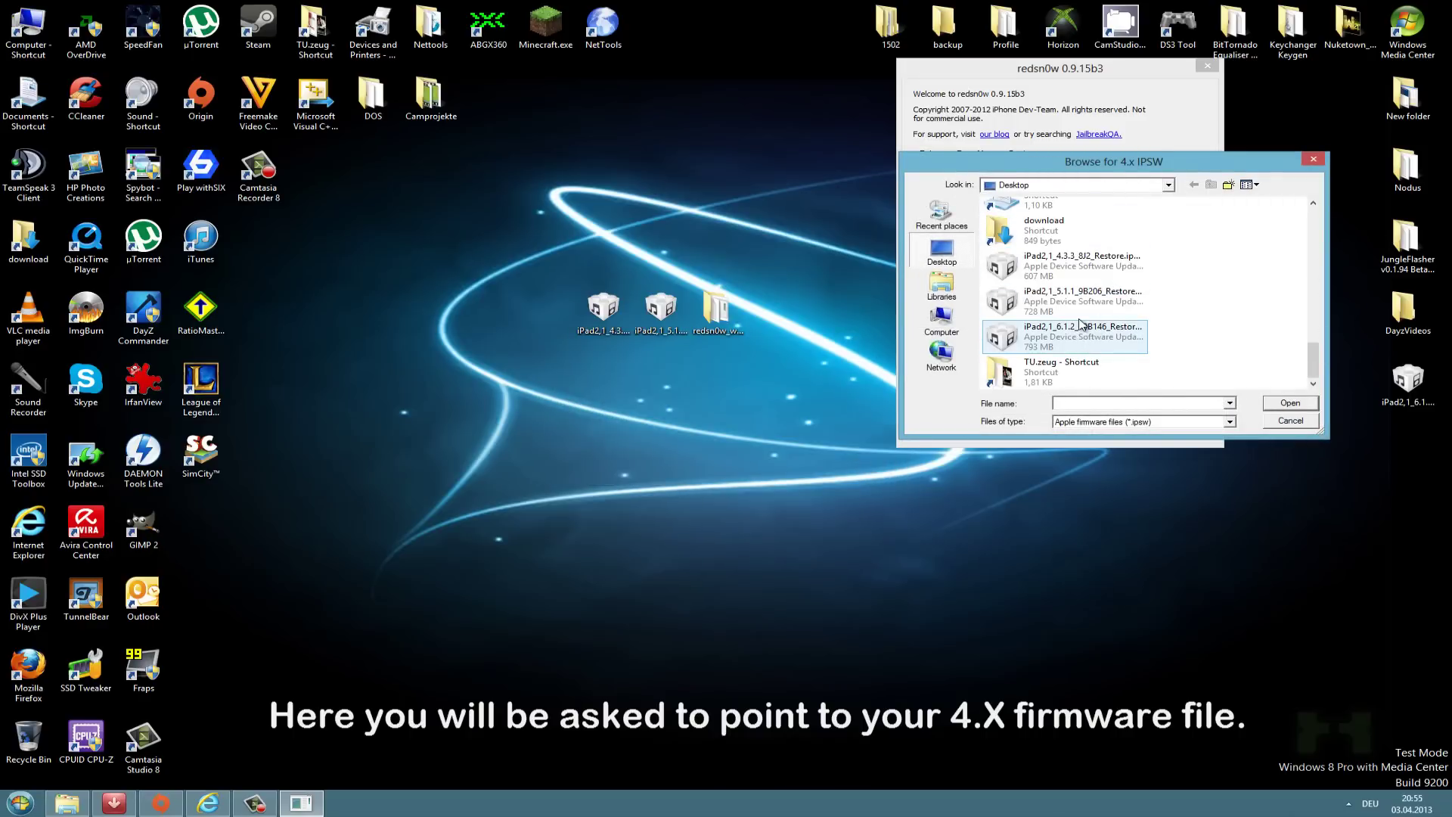
{"action": "left_click", "coordinate": [1077, 273]}
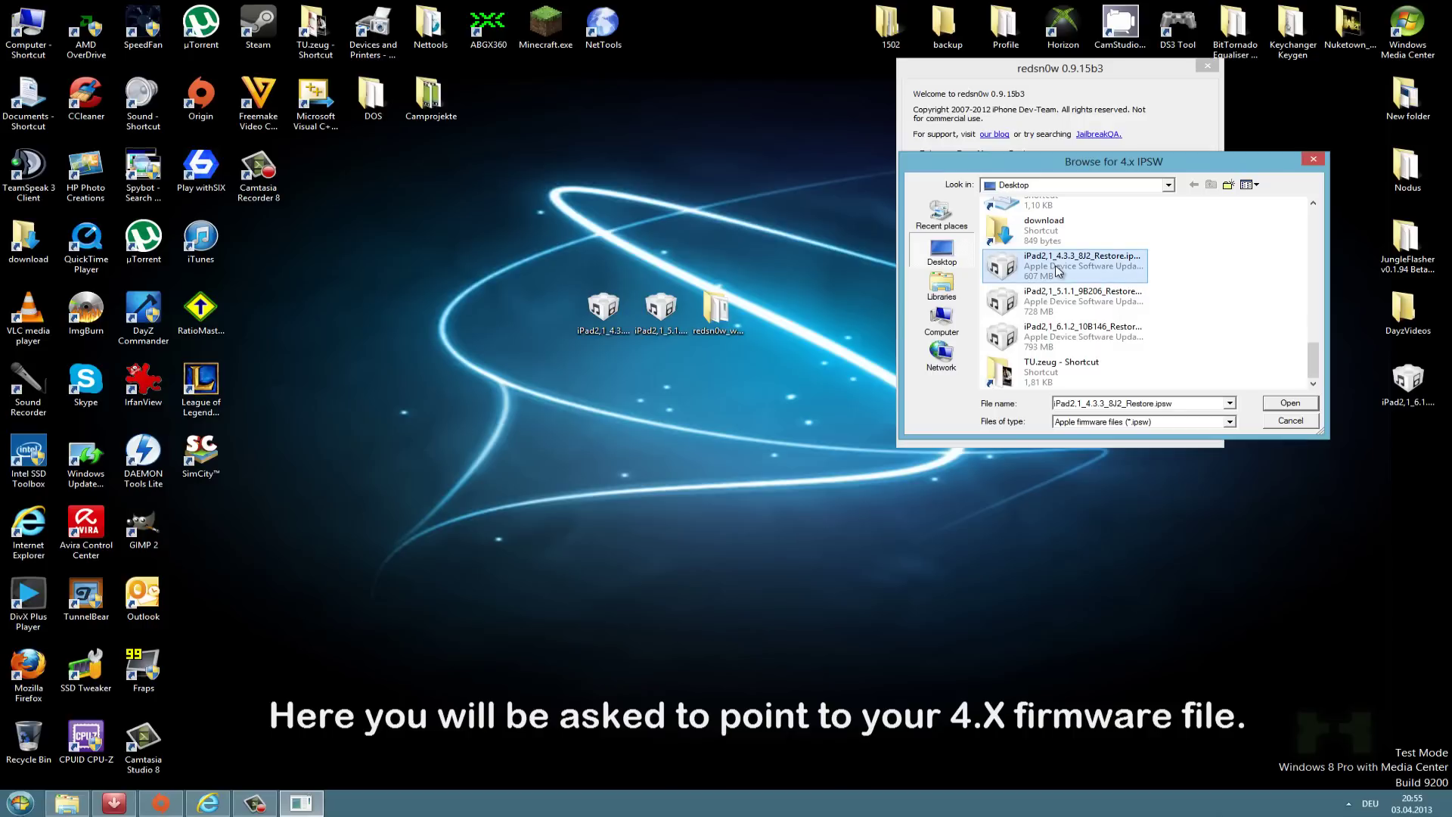
{"action": "left_click", "coordinate": [1275, 406]}
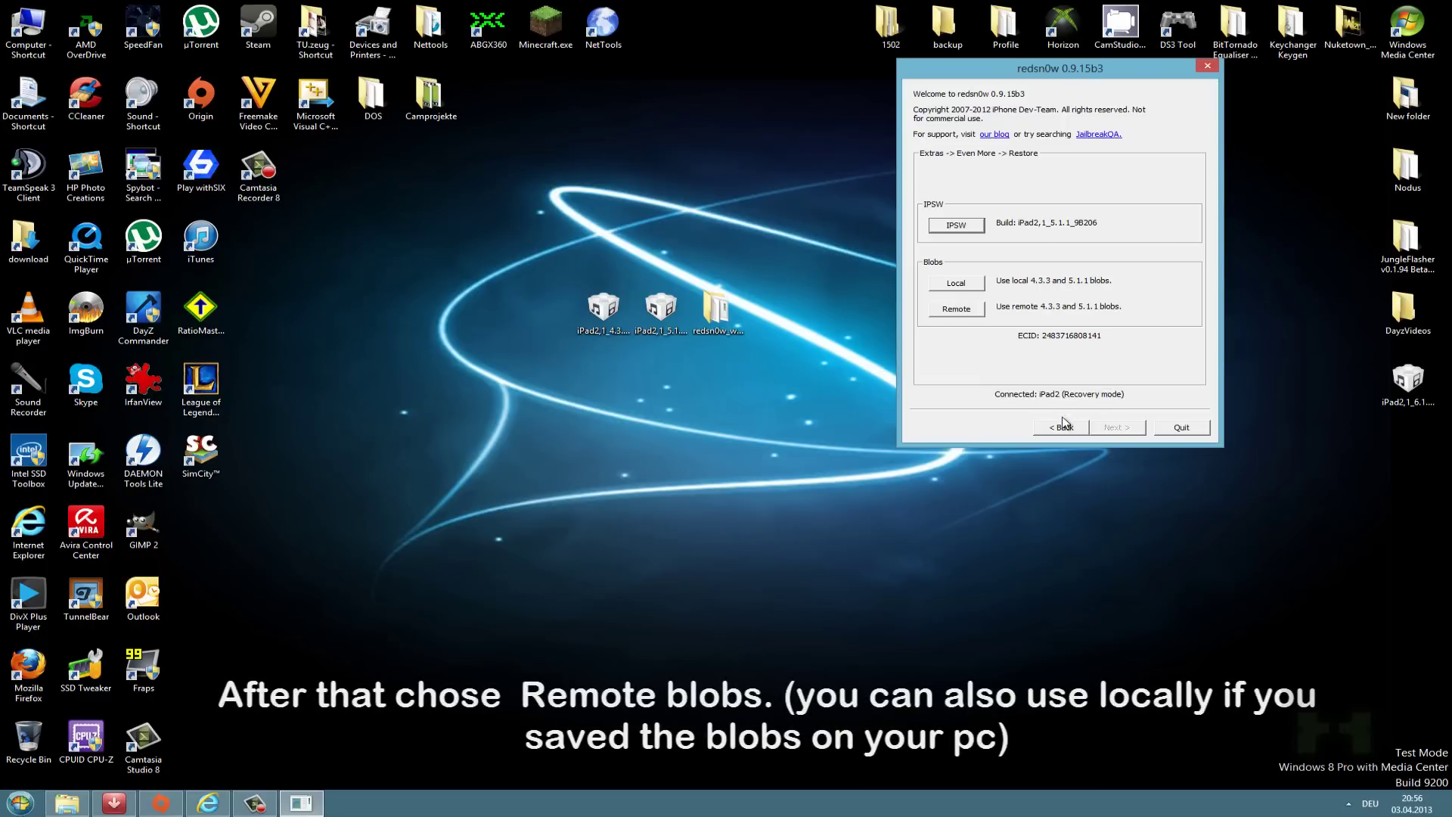
{"action": "left_click", "coordinate": [971, 288]}
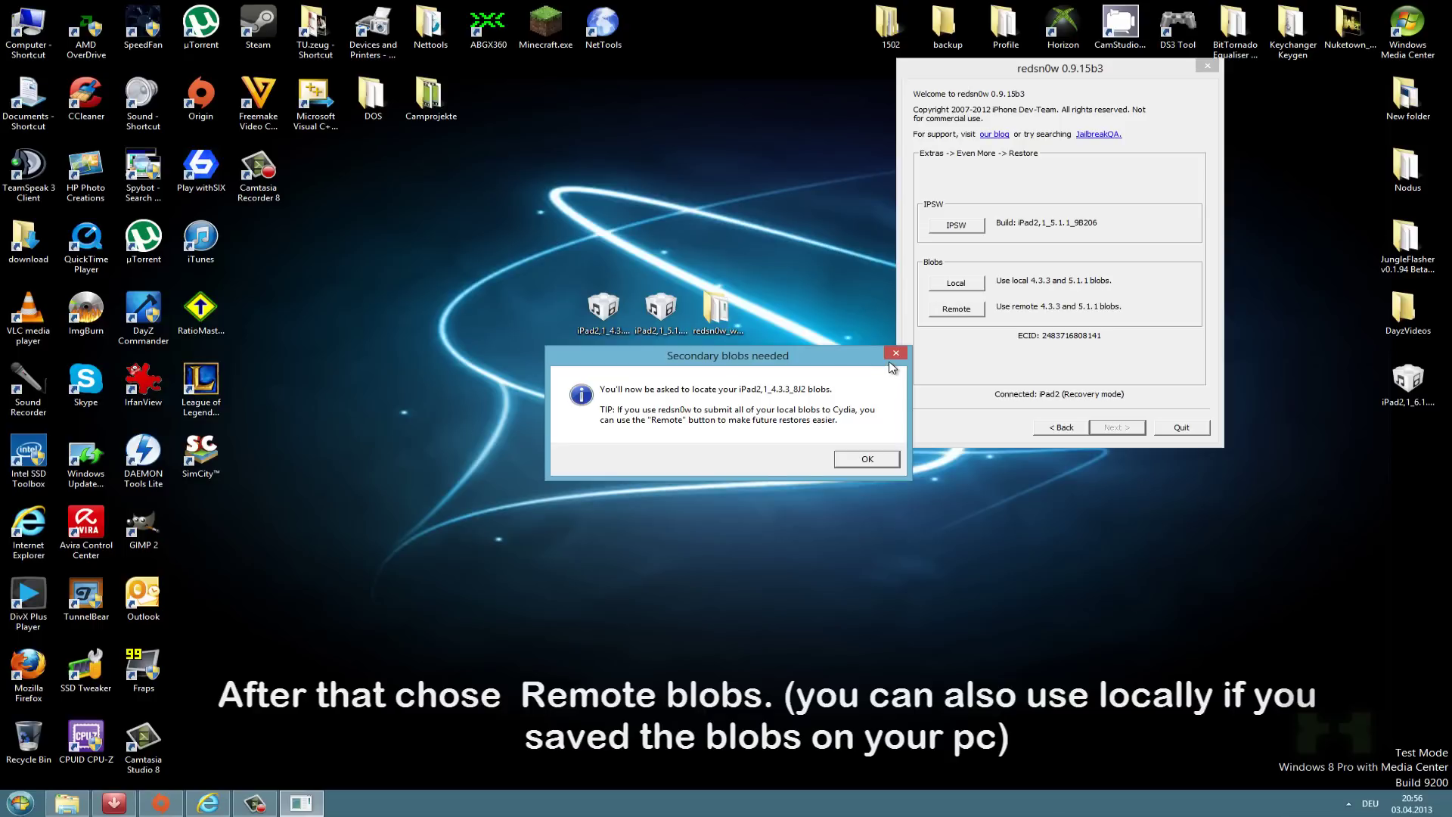
{"action": "left_click", "coordinate": [895, 356]}
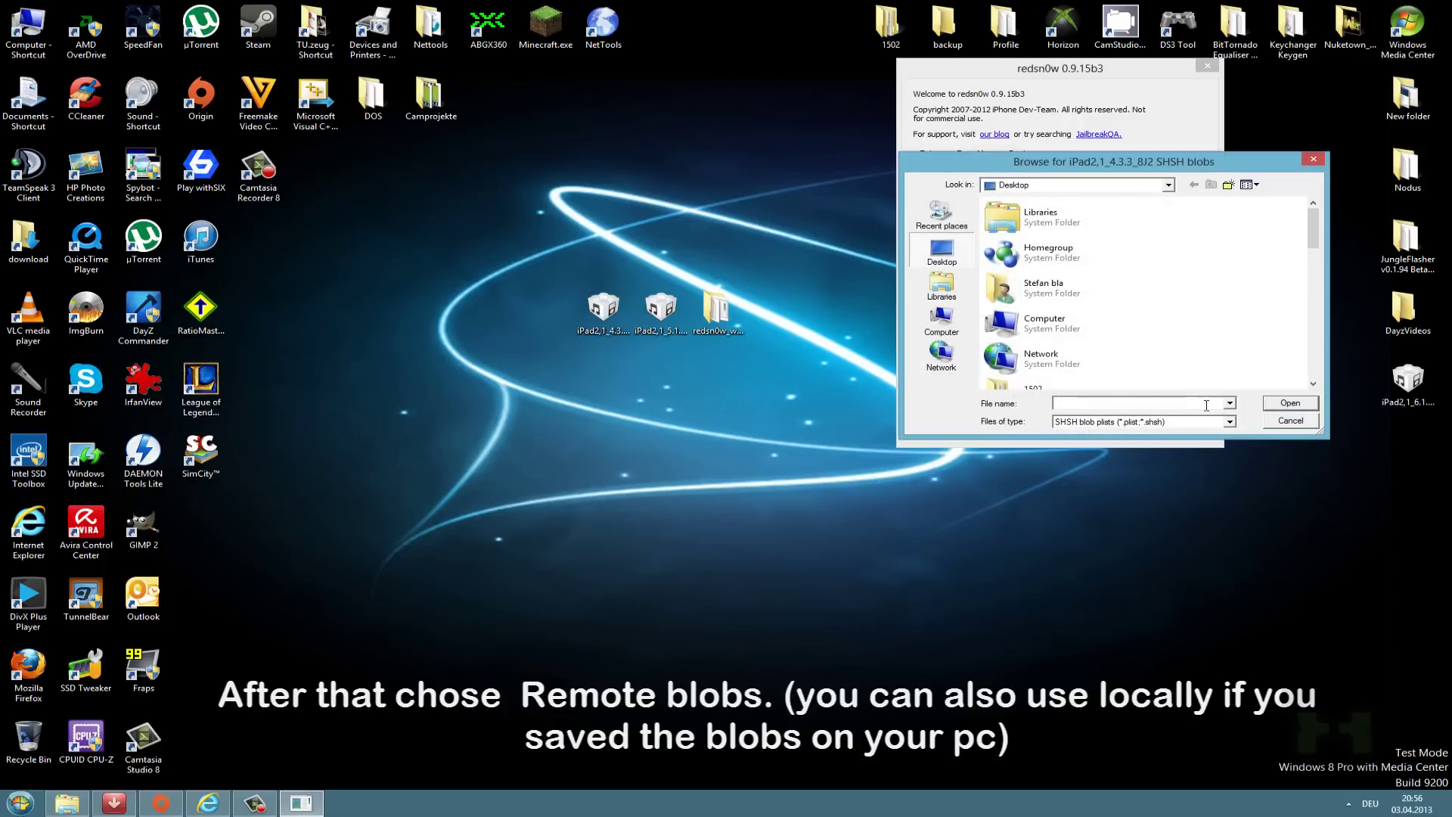
{"action": "left_click", "coordinate": [1291, 428]}
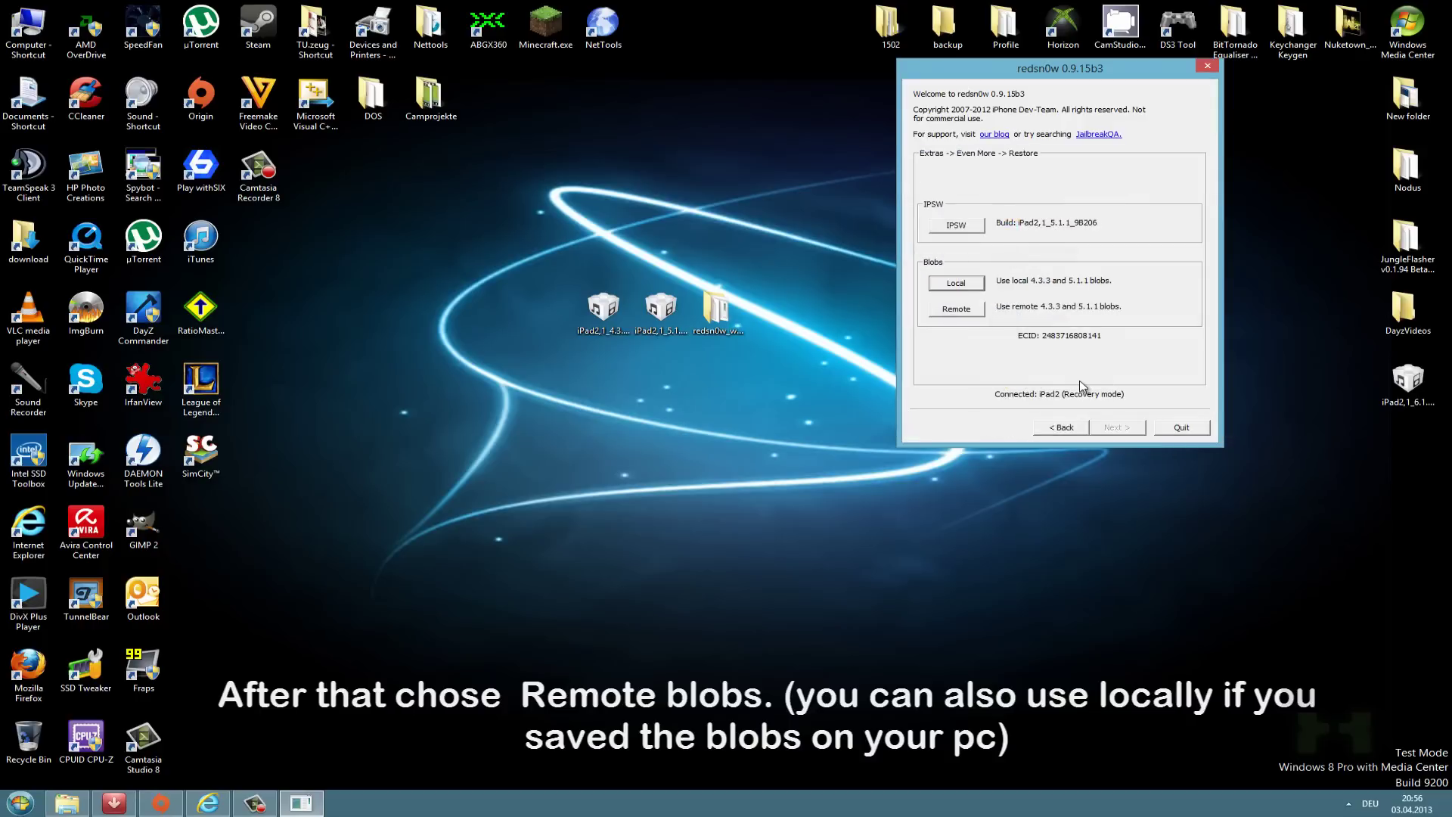
Start the restore with the remote 4.3.3 and 5.1.1 blobs and acknowledge the request to put the iPad in DFU mode
{"action": "left_click", "coordinate": [970, 308]}
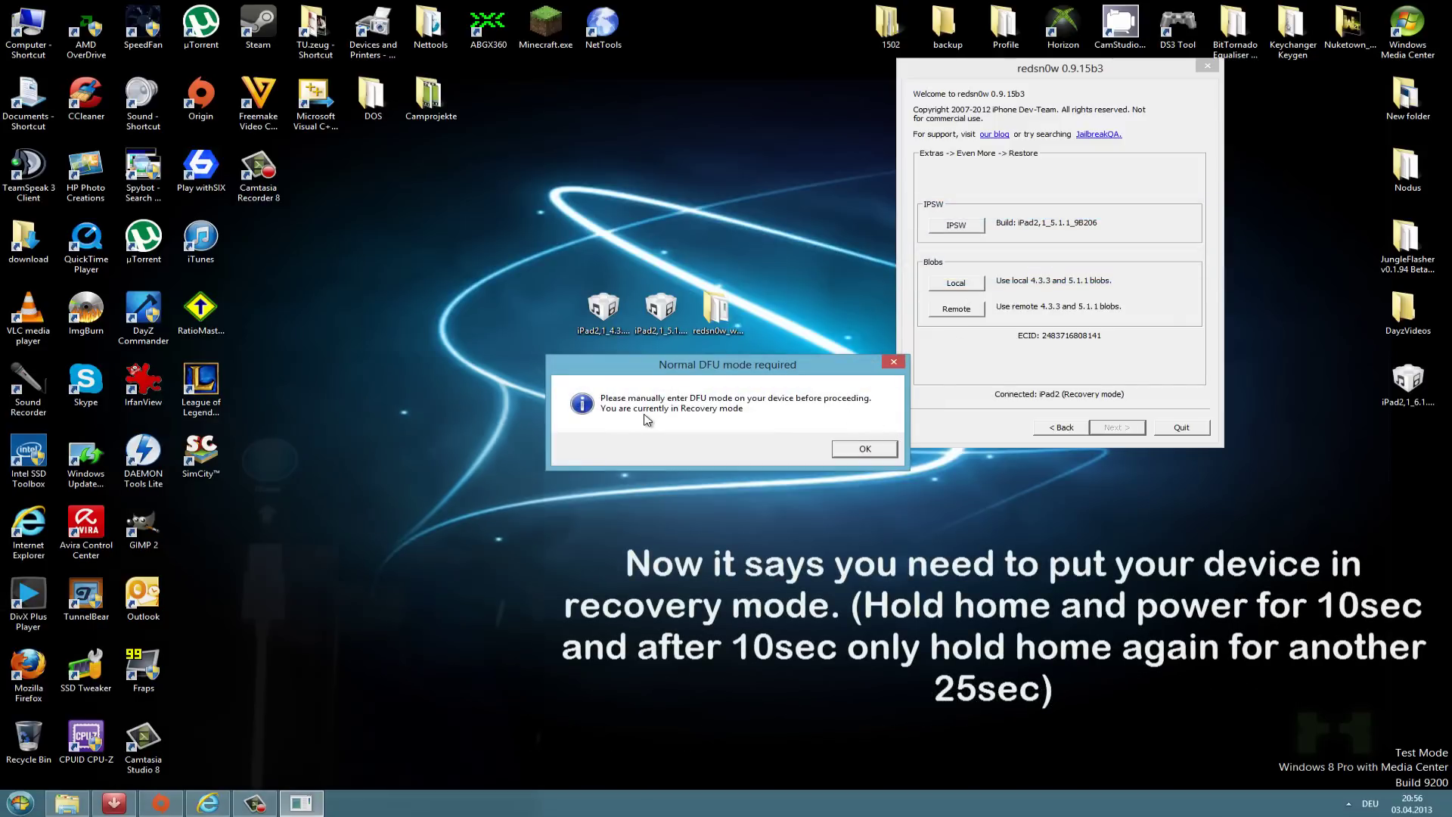
{"action": "left_click", "coordinate": [859, 452]}
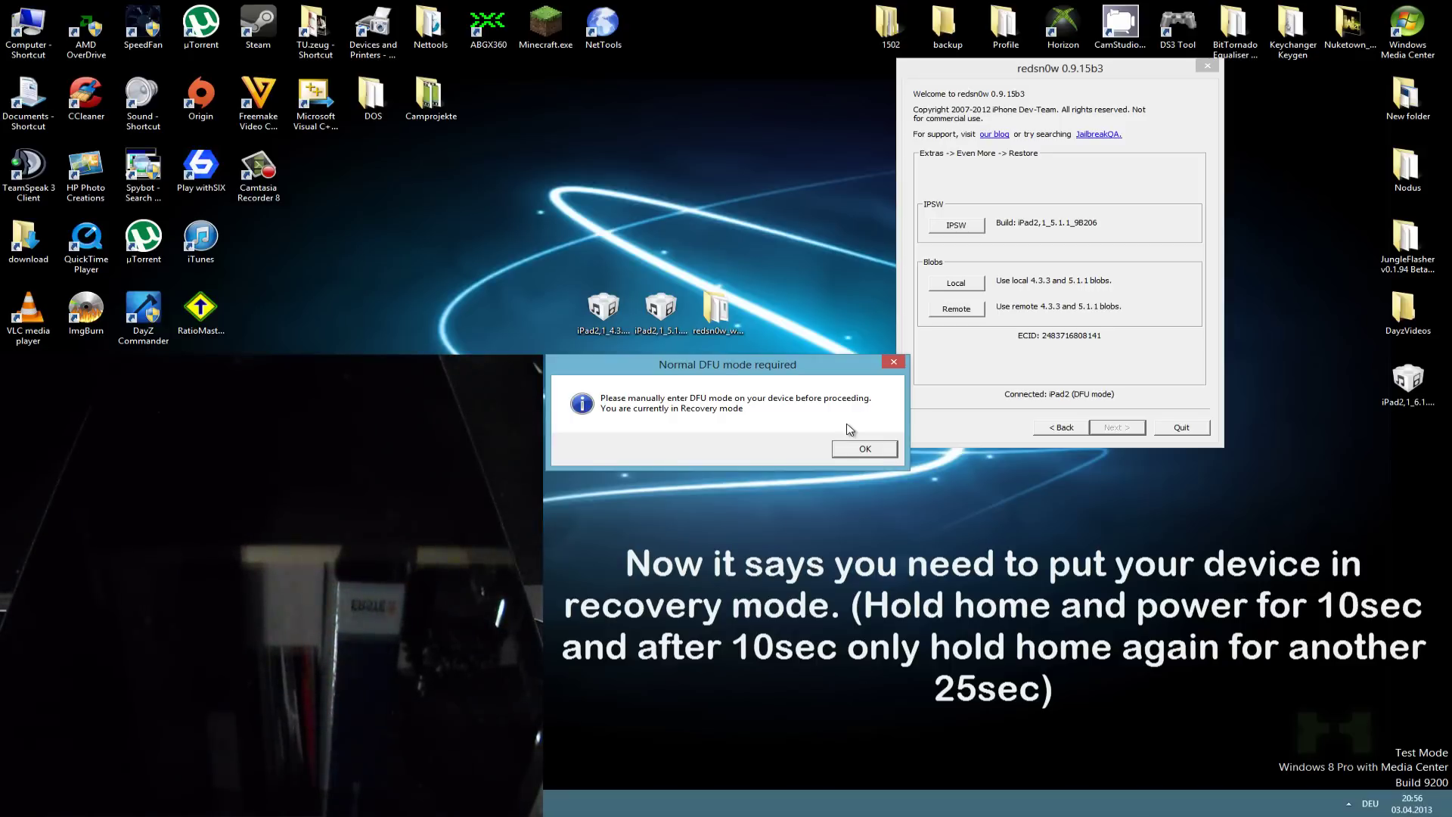
{"action": "left_click", "coordinate": [892, 358]}
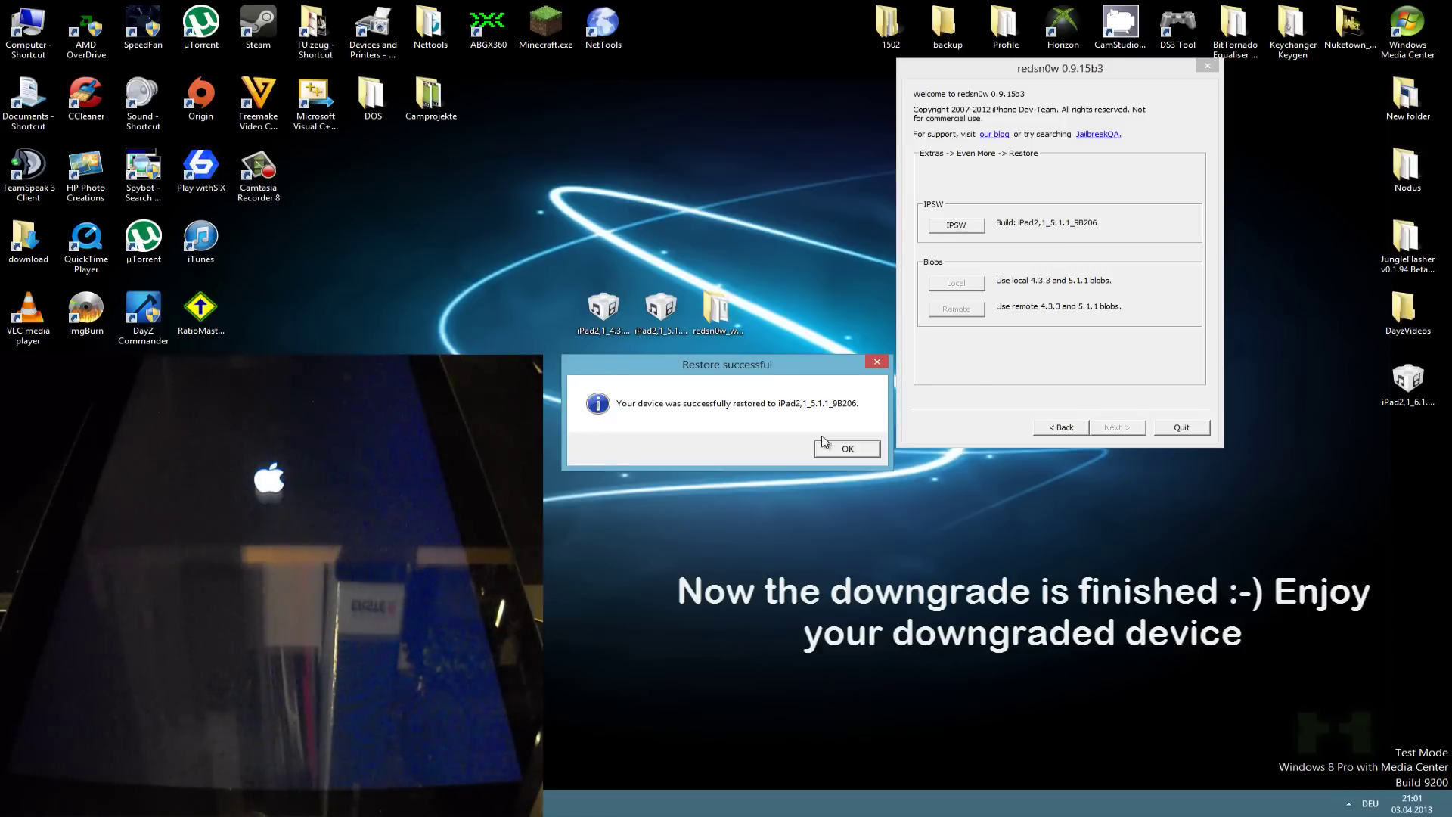
Dismiss the restore notice and quit redsn0w
{"action": "left_click", "coordinate": [851, 451]}
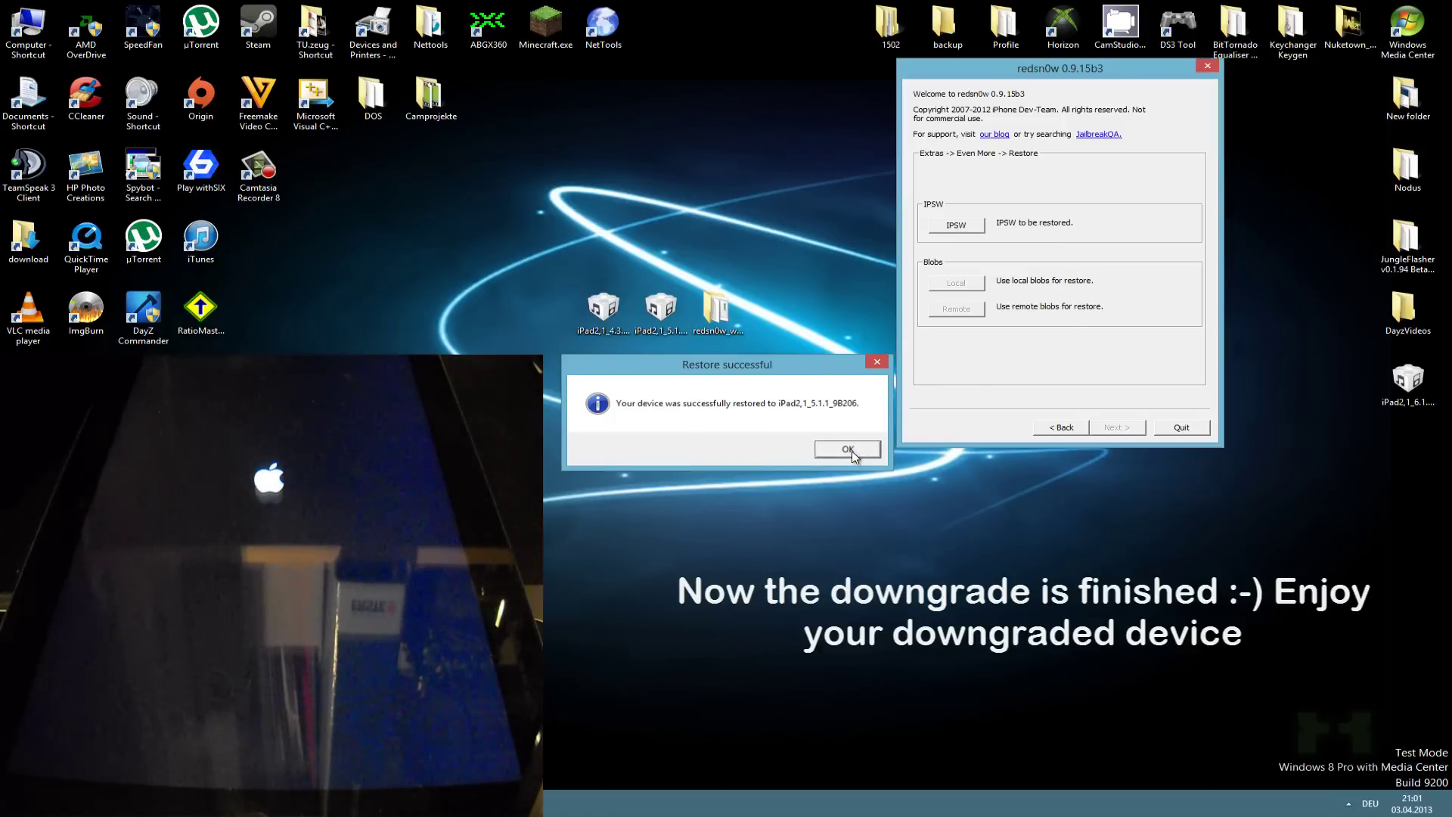
{"action": "left_click", "coordinate": [1183, 428]}
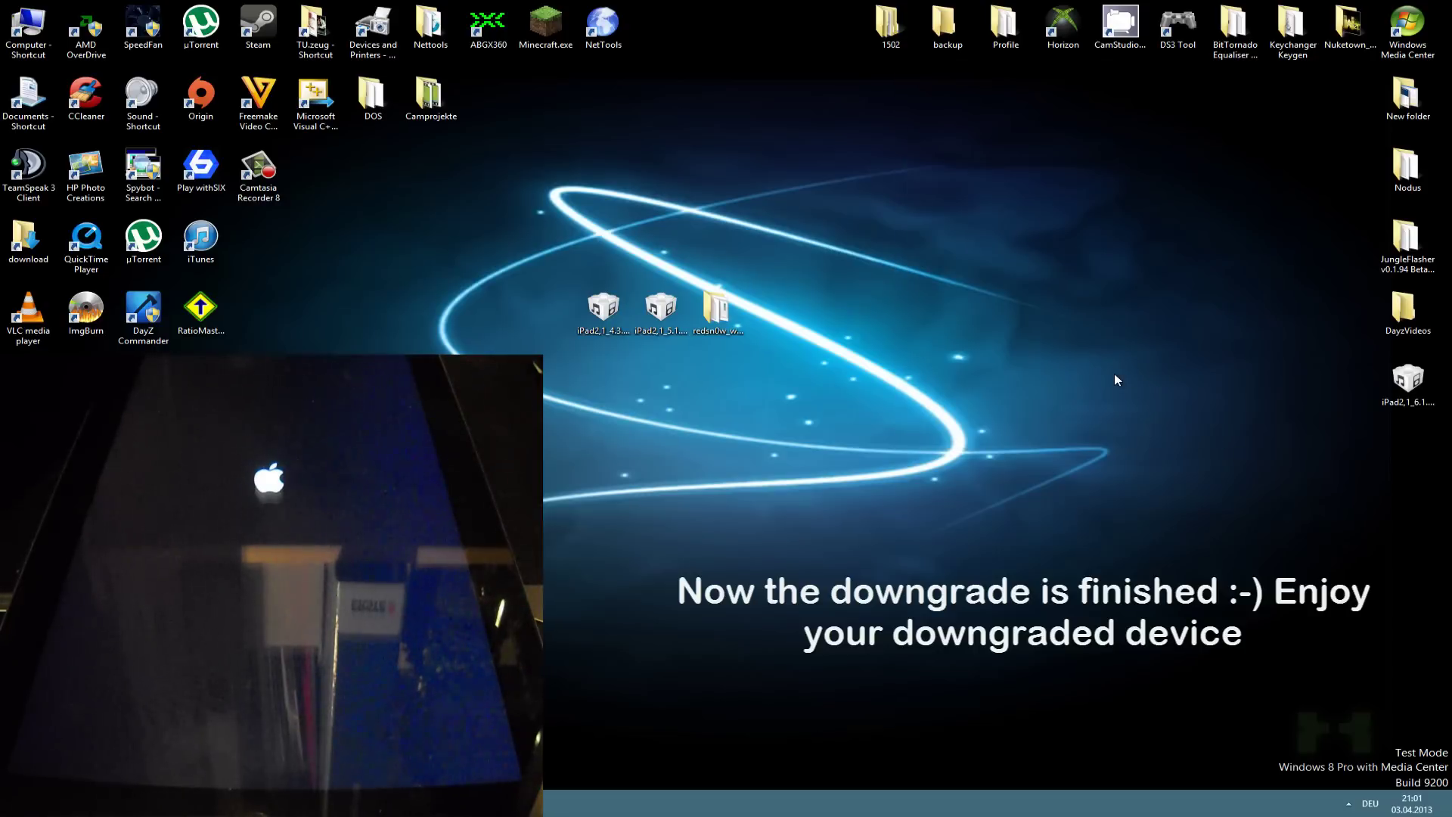